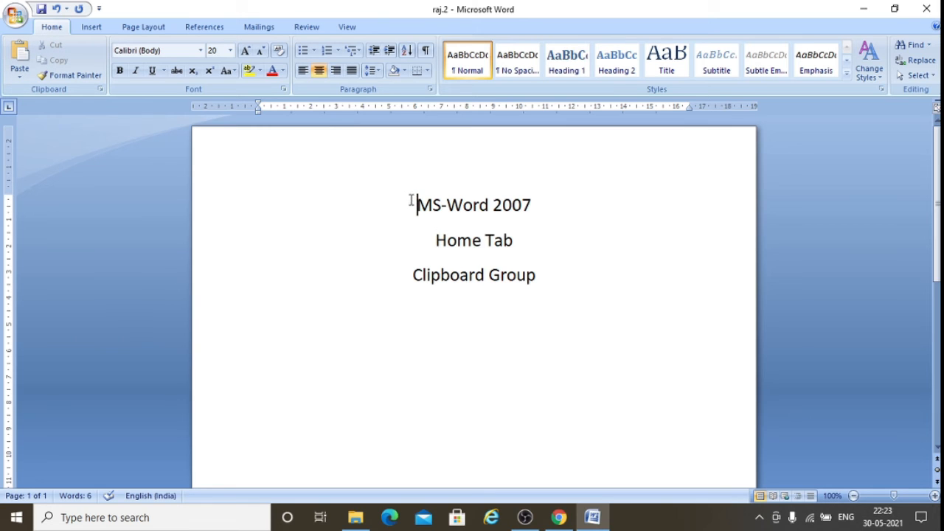
Step: Cut the three lines "MS-Word 2007", "Home Tab" and "Clipboard Group" from the page
drag(413, 202, 557, 285)
key(ctrl+c)
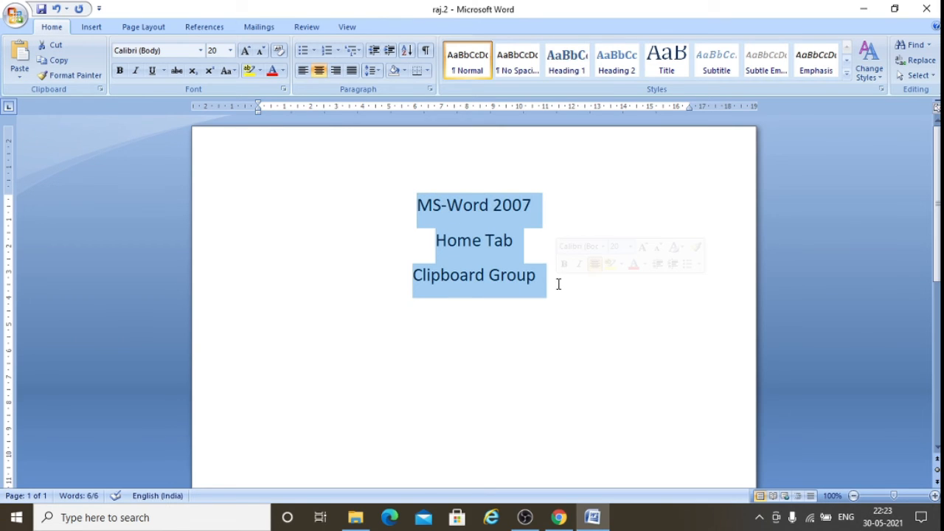
click(56, 45)
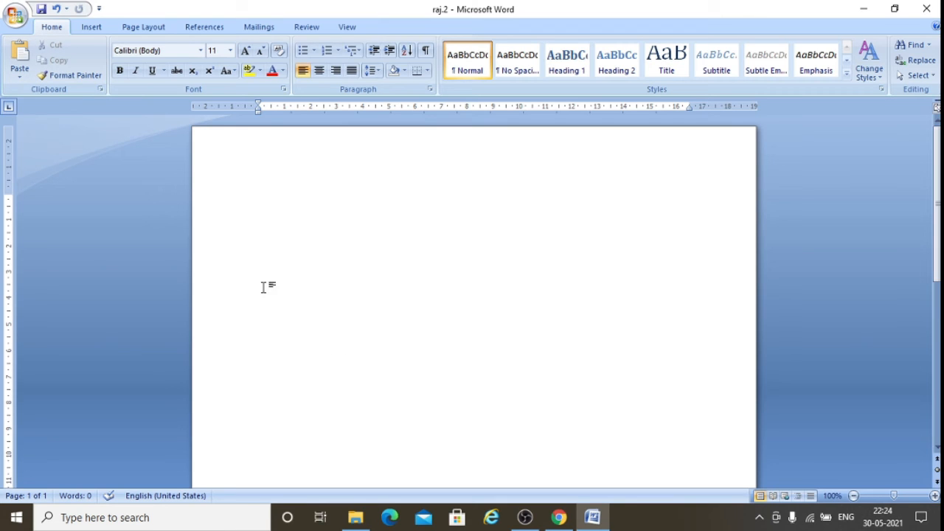
Step: Add several blank lines at the start of the page and paste the cut lines below them
key(Return)
key(Return)
key(Return)
key(Return)
key(Return)
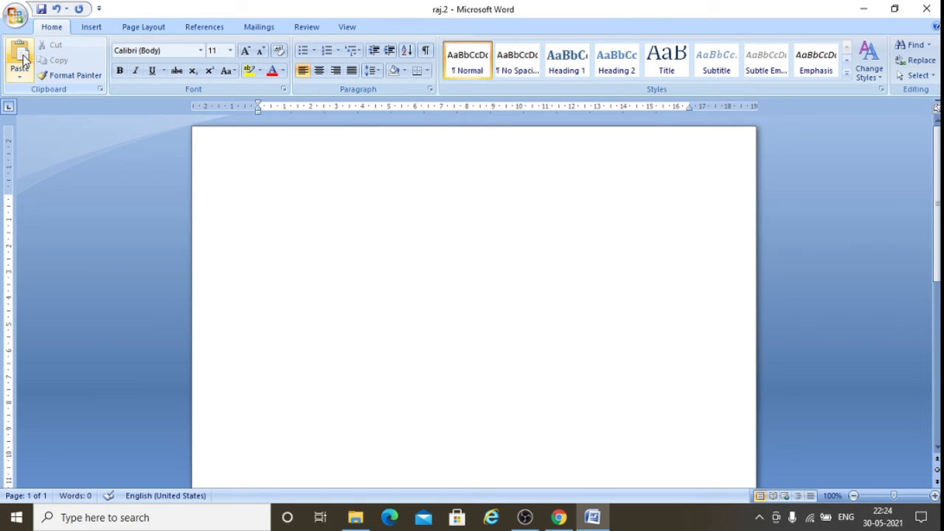
click(22, 59)
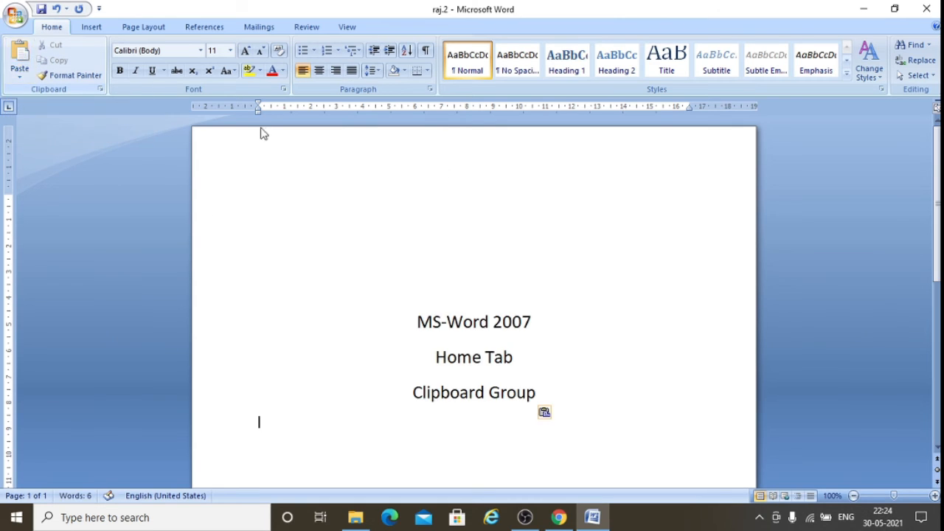
scroll(611, 327, down, 1)
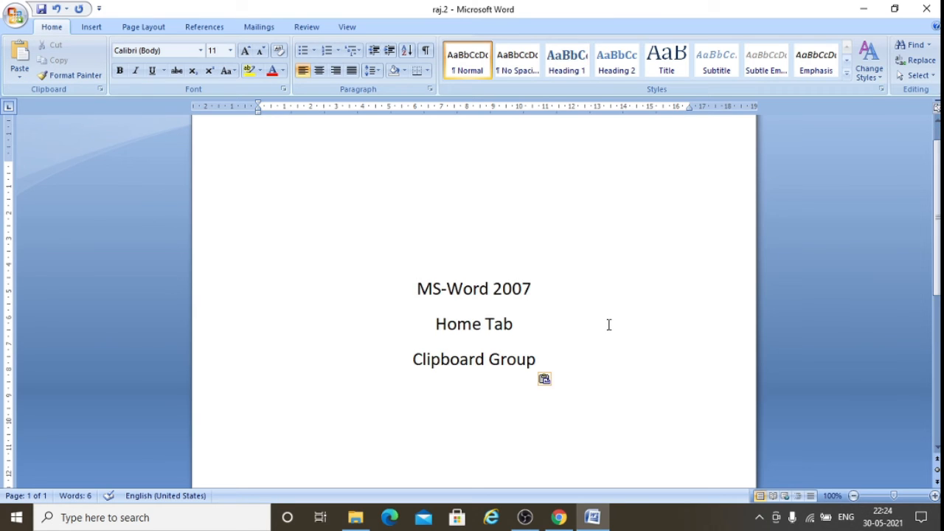
scroll(609, 325, up, 1)
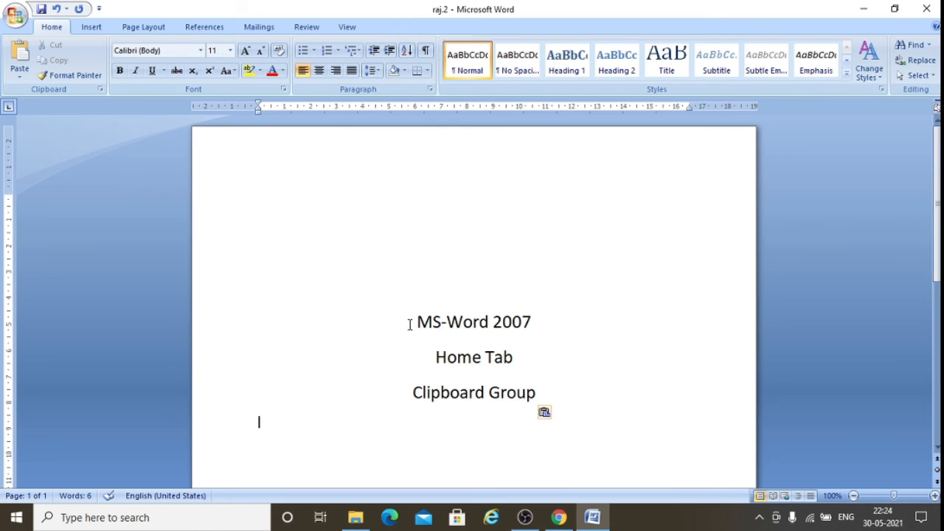
Step: Copy the three centred heading lines and paste the copy on the first line of the page
drag(410, 319, 531, 392)
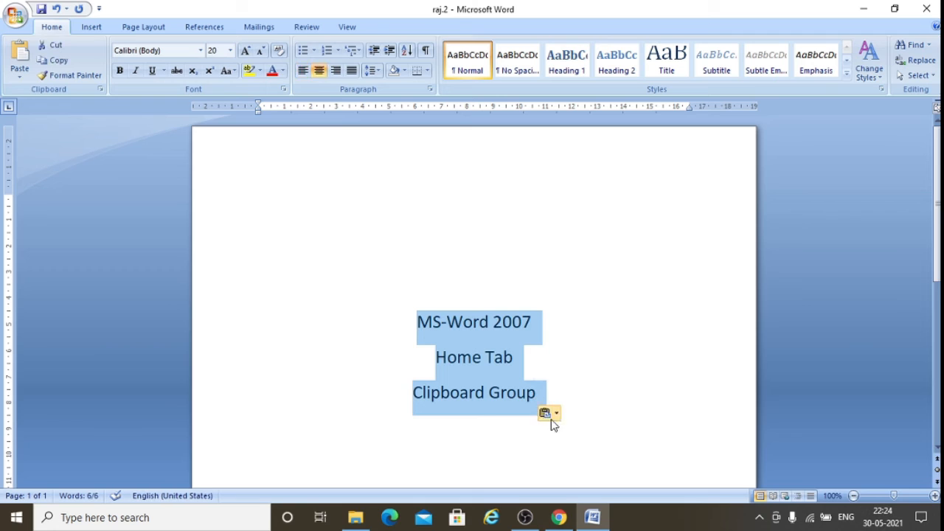
click(500, 434)
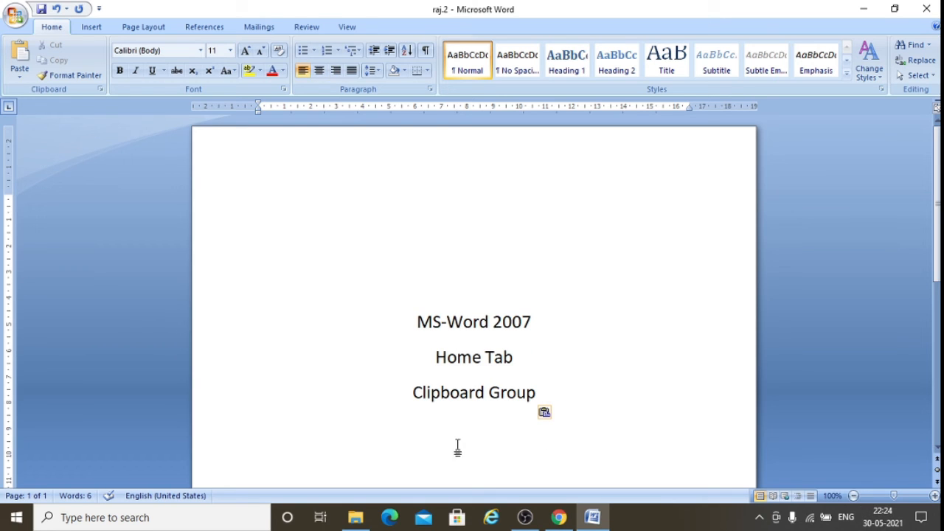
key(Return)
drag(406, 318, 551, 396)
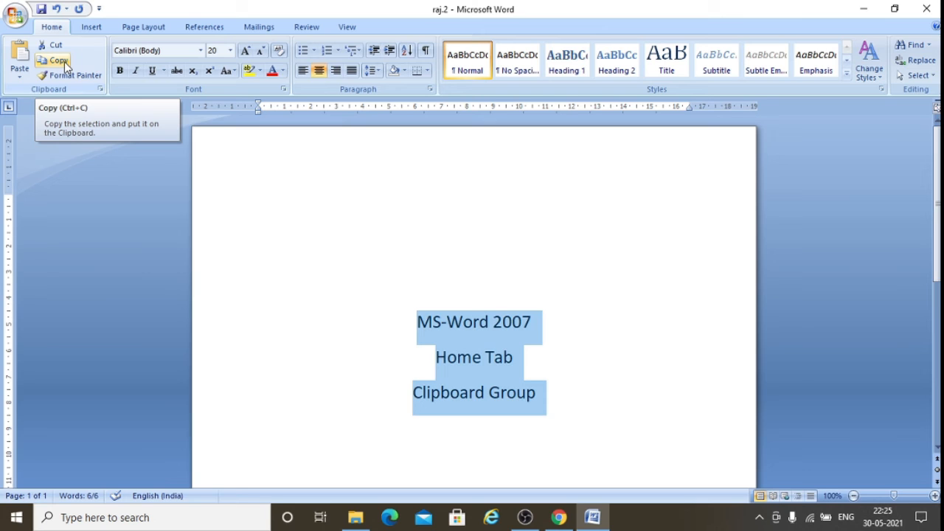
click(59, 61)
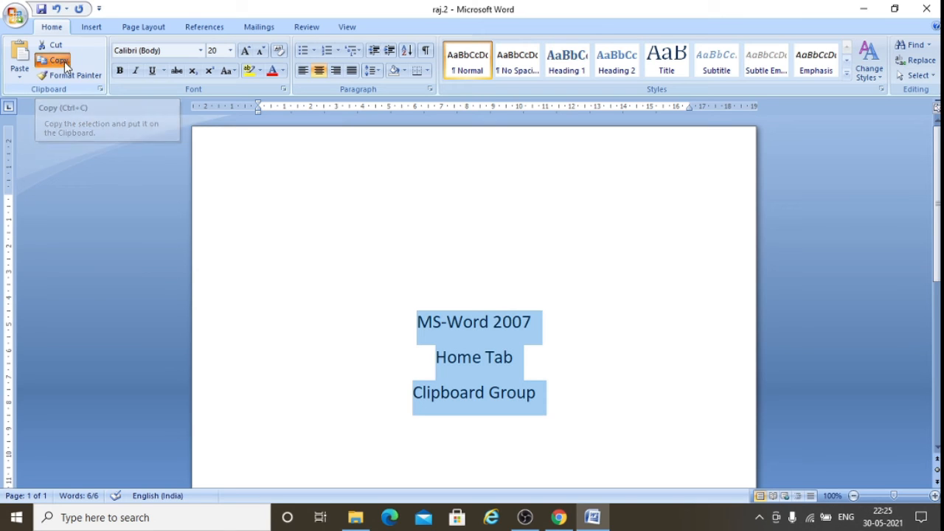
click(331, 200)
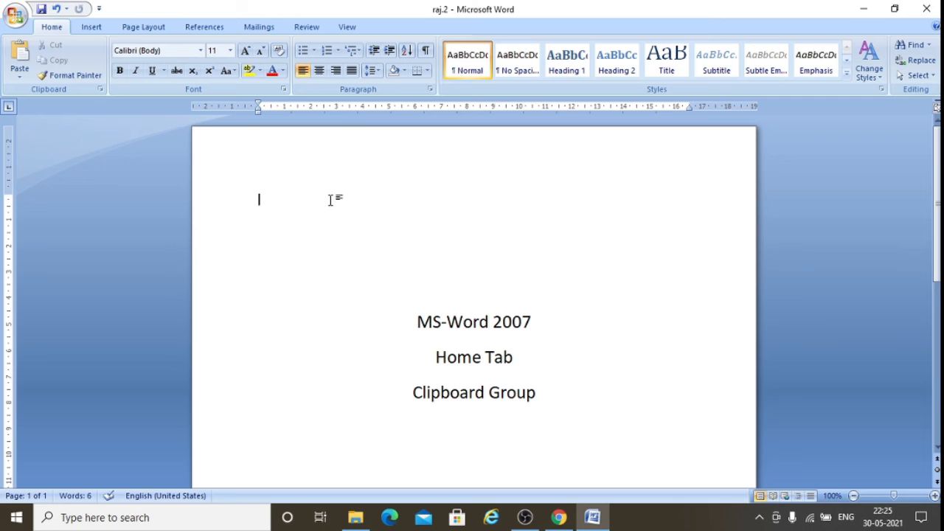
click(19, 59)
scroll(300, 247, down, 1)
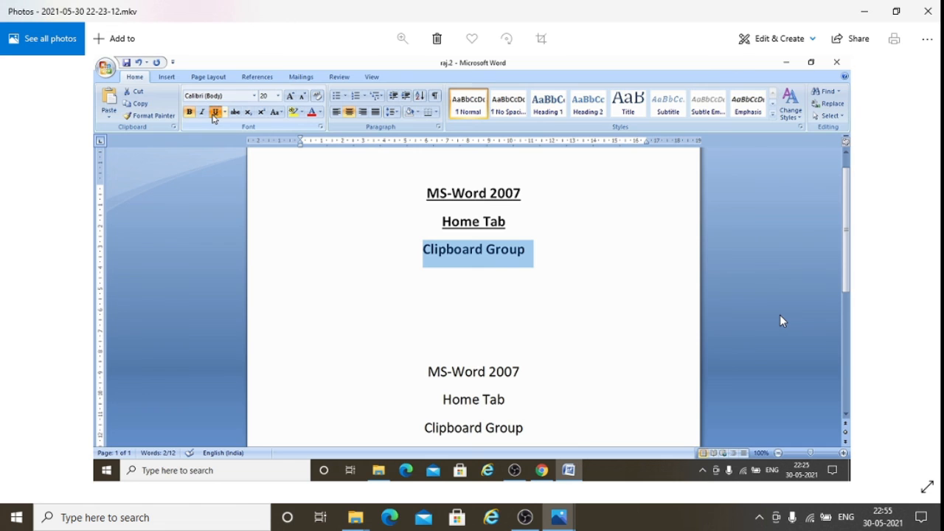
key(F11)
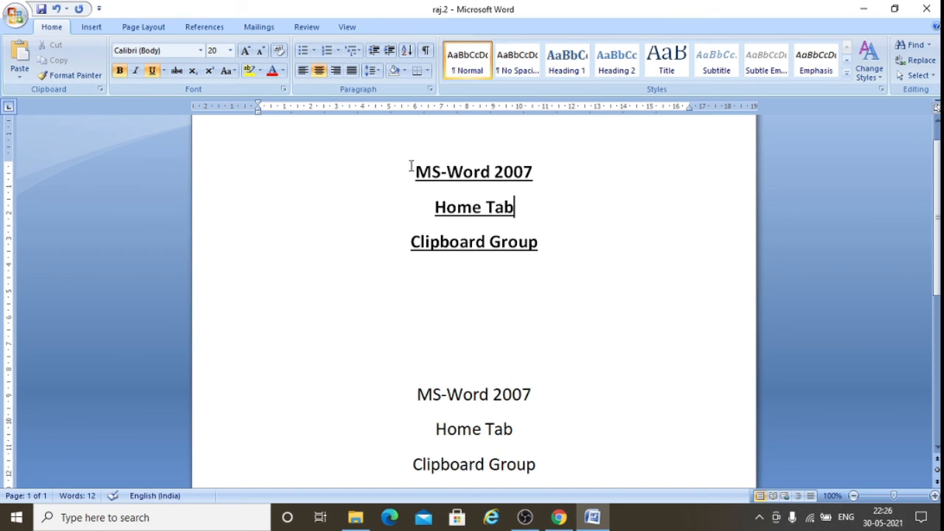
Step: Apply the bold, underlined formatting of the upper "MS-Word 2007" line to the lower three lines with Format Painter
drag(413, 170, 543, 174)
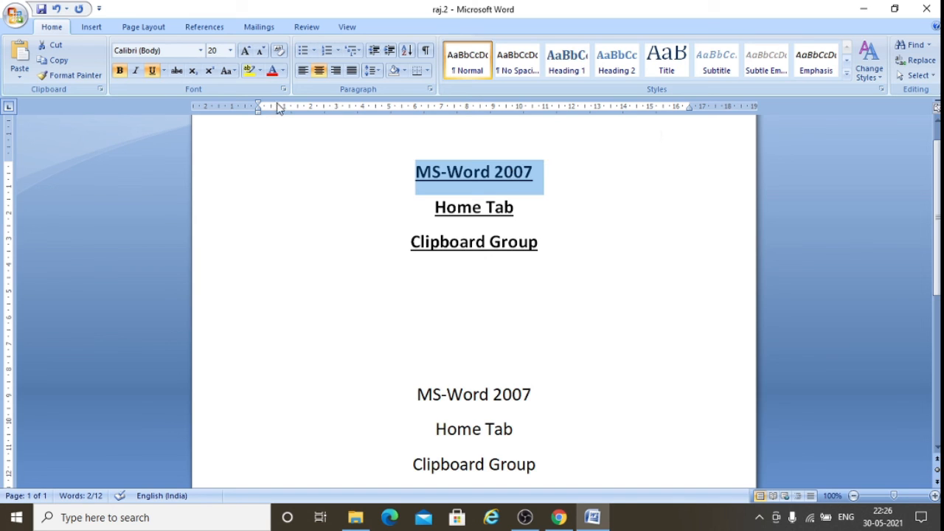
click(65, 76)
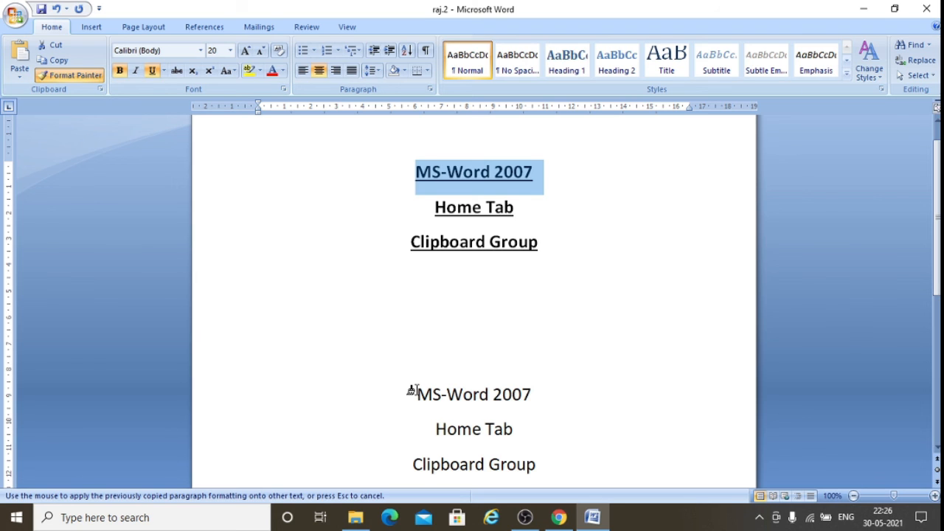
drag(413, 391, 578, 468)
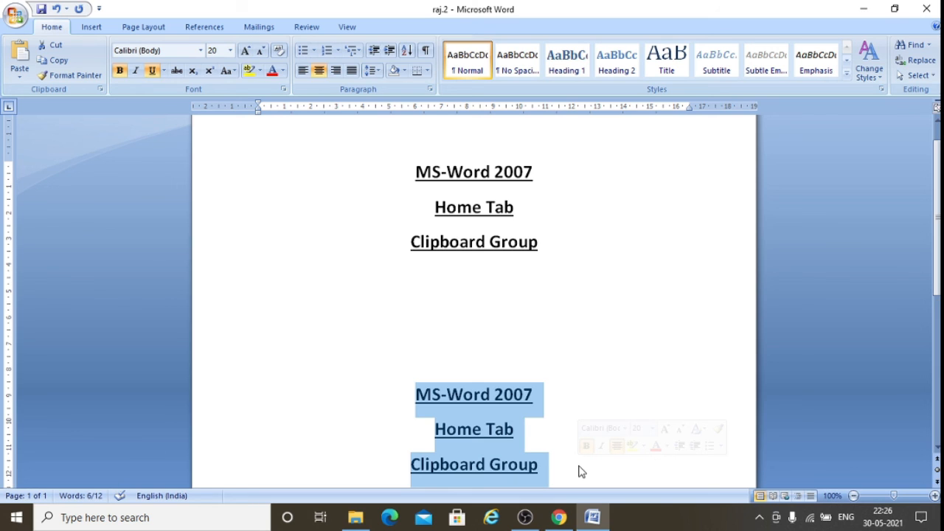
click(582, 447)
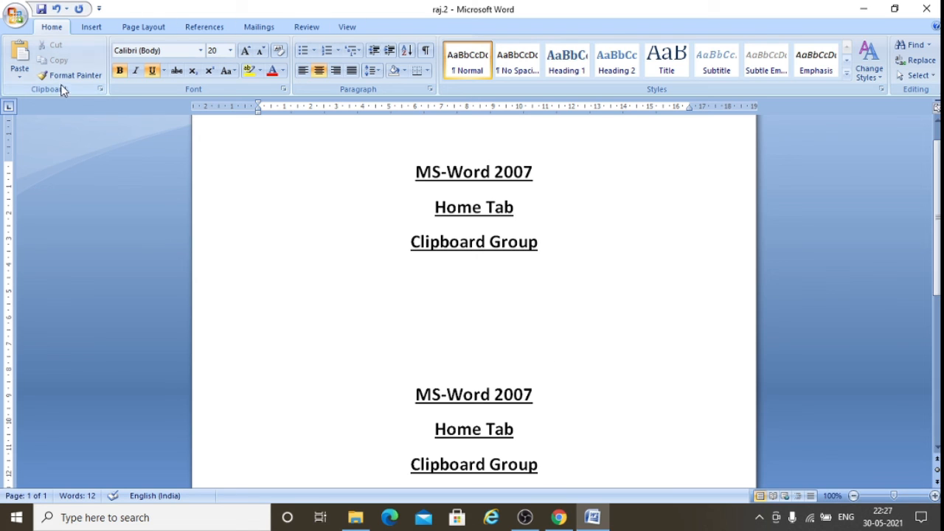
Step: Show the Clipboard task pane and cut the upper block of three heading lines into it
click(100, 90)
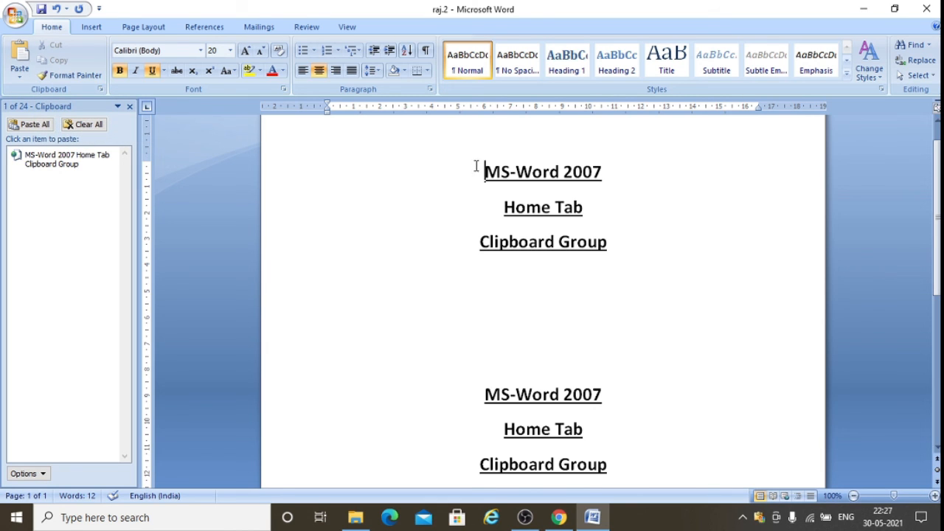
drag(476, 166, 629, 261)
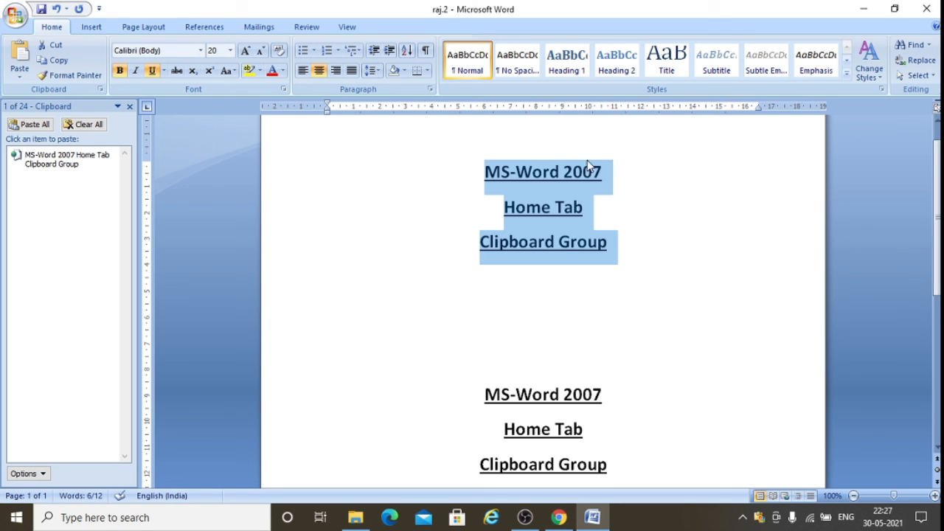
click(52, 48)
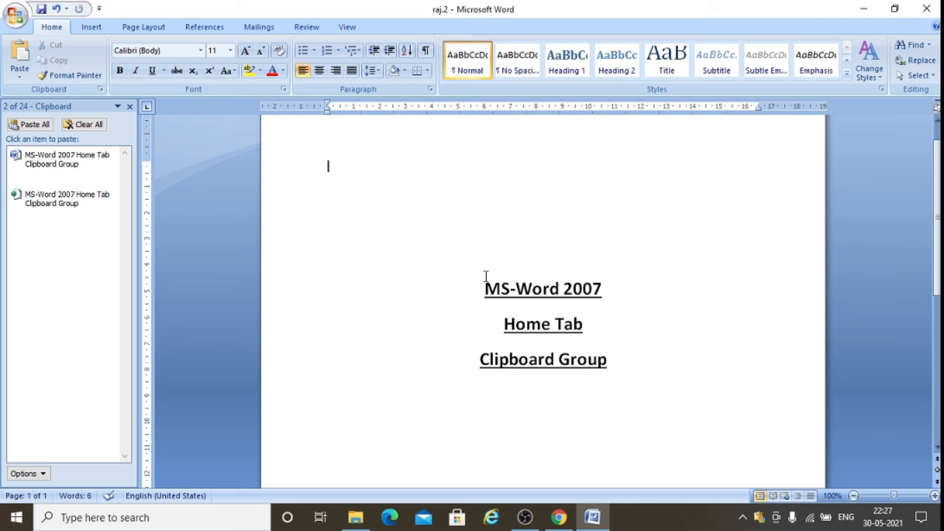
Step: Copy the remaining three heading lines with the blank line above them and paste them at the start of the page
drag(480, 276, 643, 368)
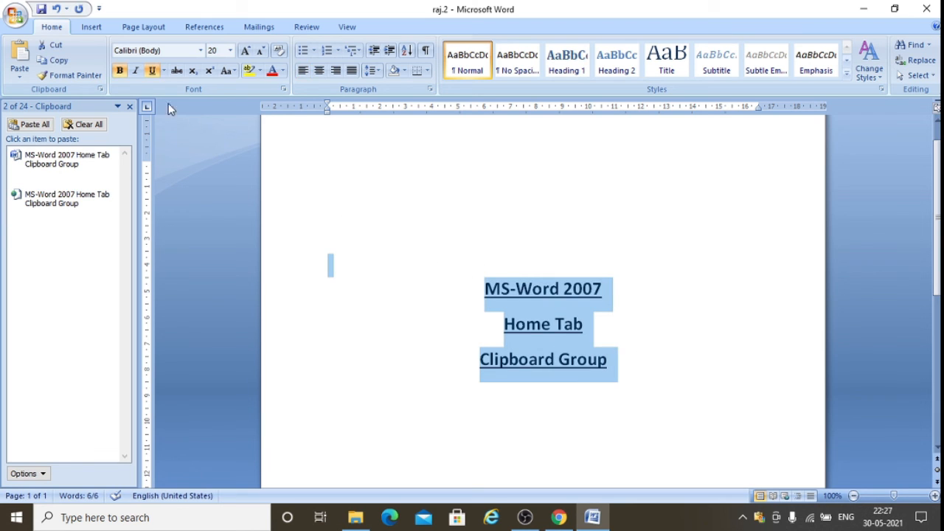
click(65, 66)
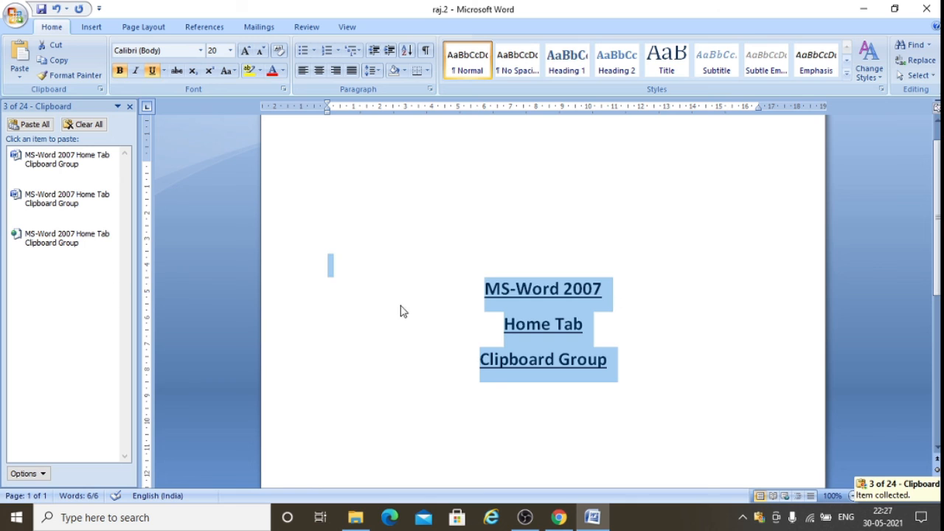
click(396, 172)
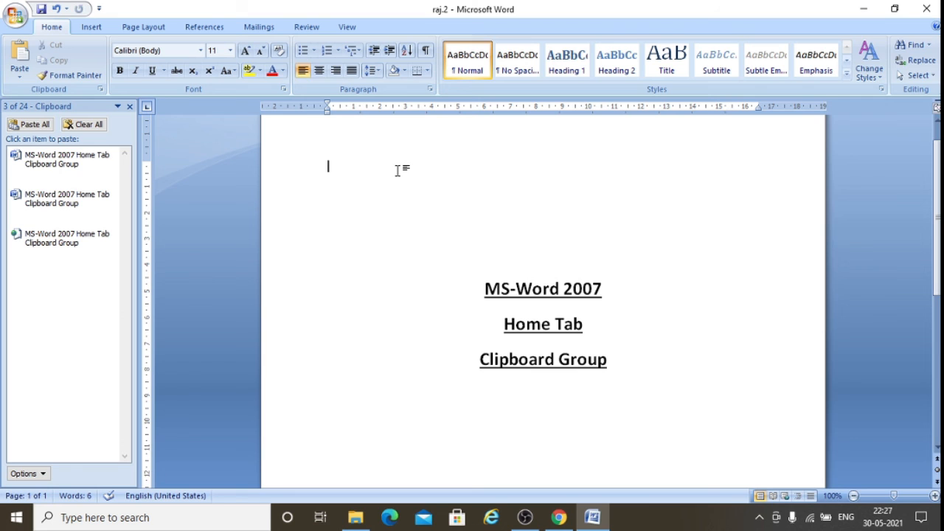
key(ctrl+v)
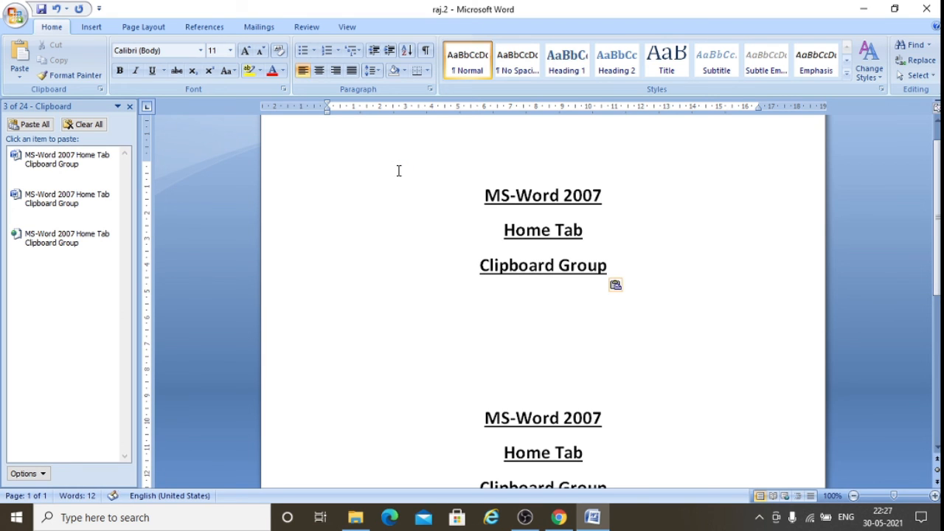
scroll(433, 243, down, 1)
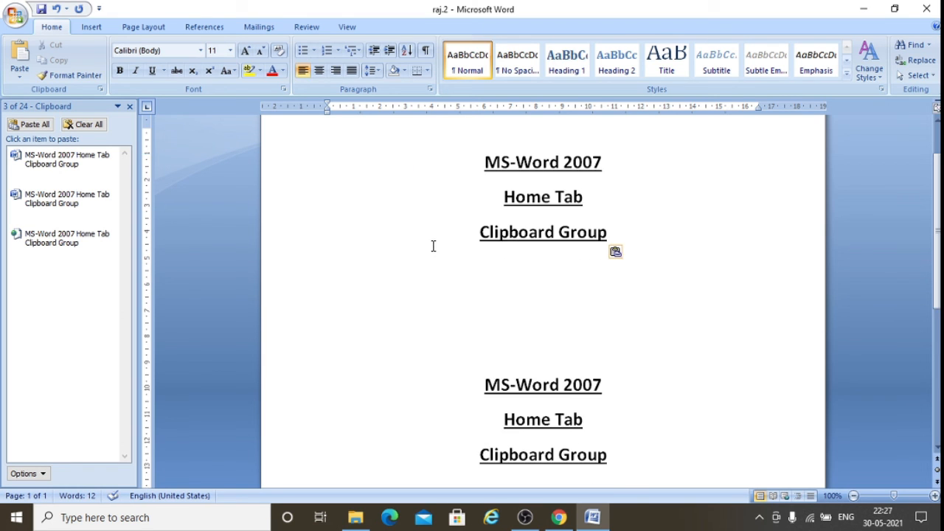
click(433, 245)
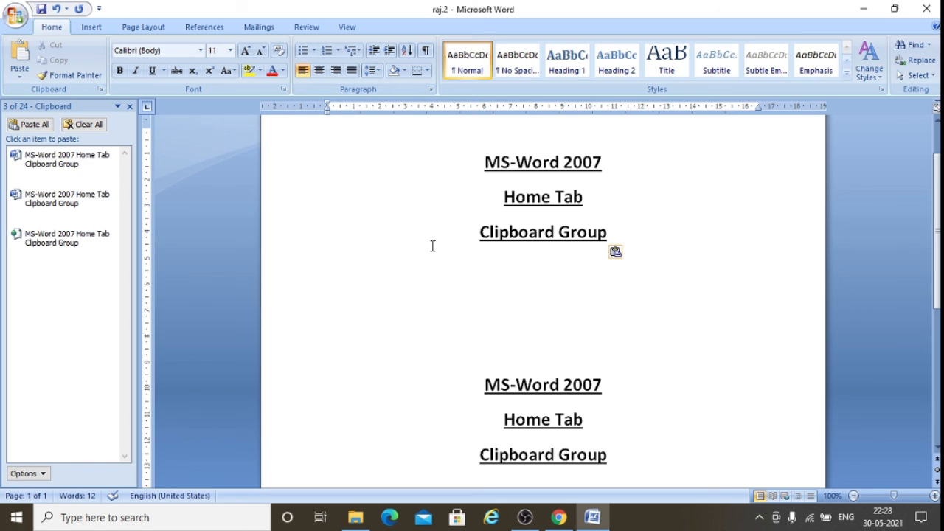